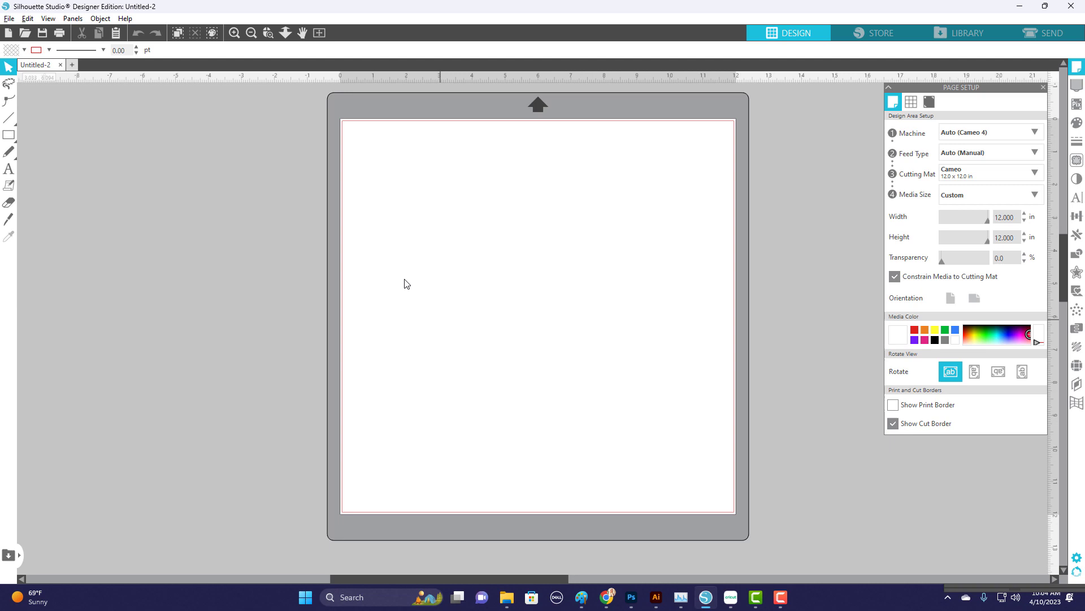
Show the About dialog confirming Silhouette Studio Designer Edition release 4.5.180.
left_click(126, 19)
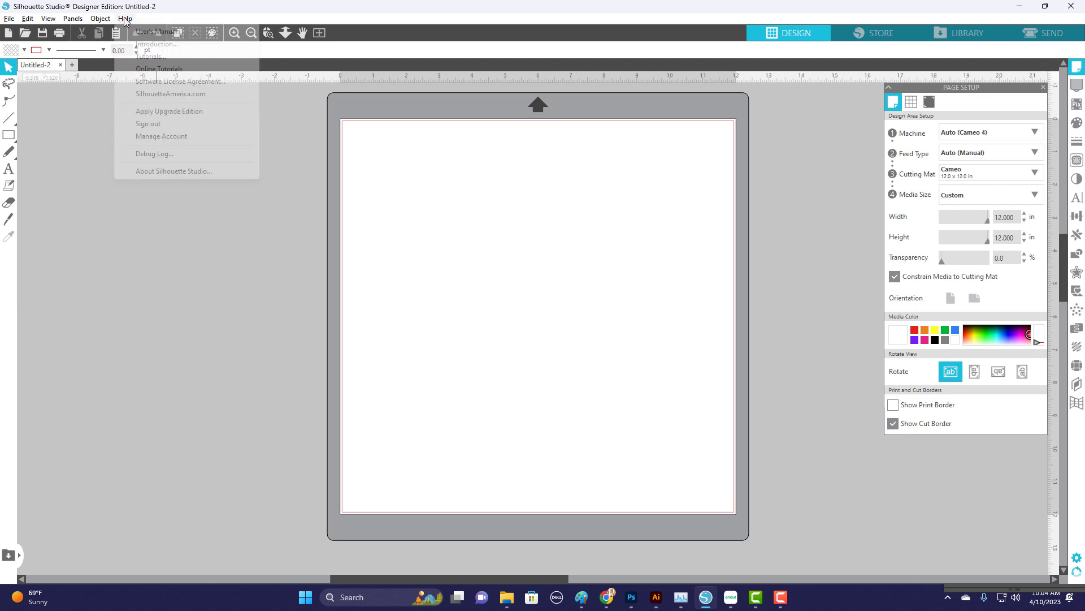
left_click(178, 171)
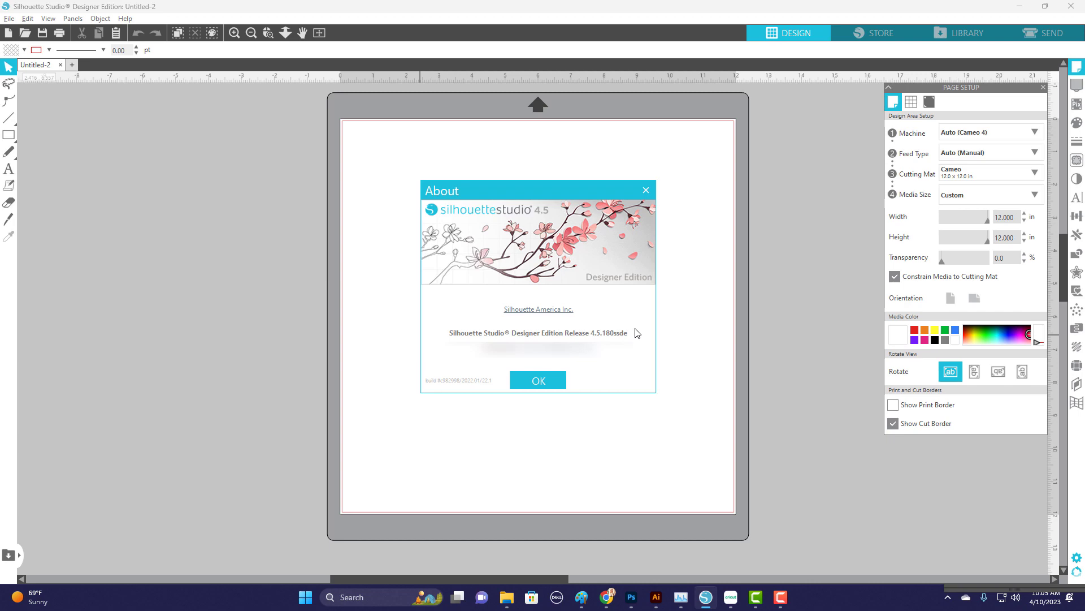
Close the About dialog and bring up the Baseballs_BeesKnees zip folder in File Explorer.
left_click(538, 379)
left_click(506, 597)
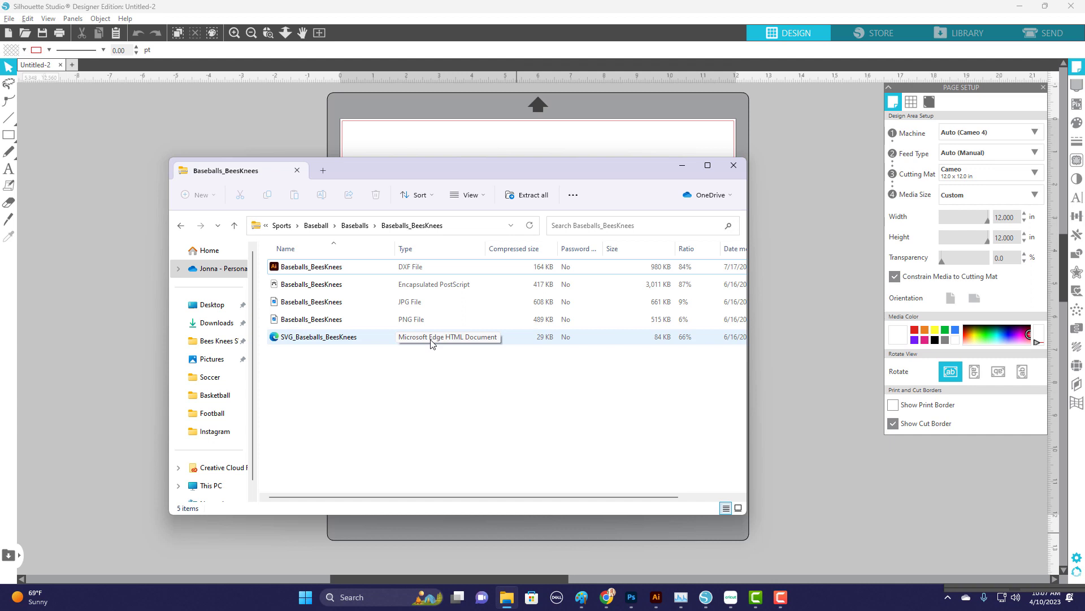
Open SVG_Lamb_CandyHolder_BeesKnees from the SVG Designs > Candy Holders > Lamb folder.
left_click(10, 21)
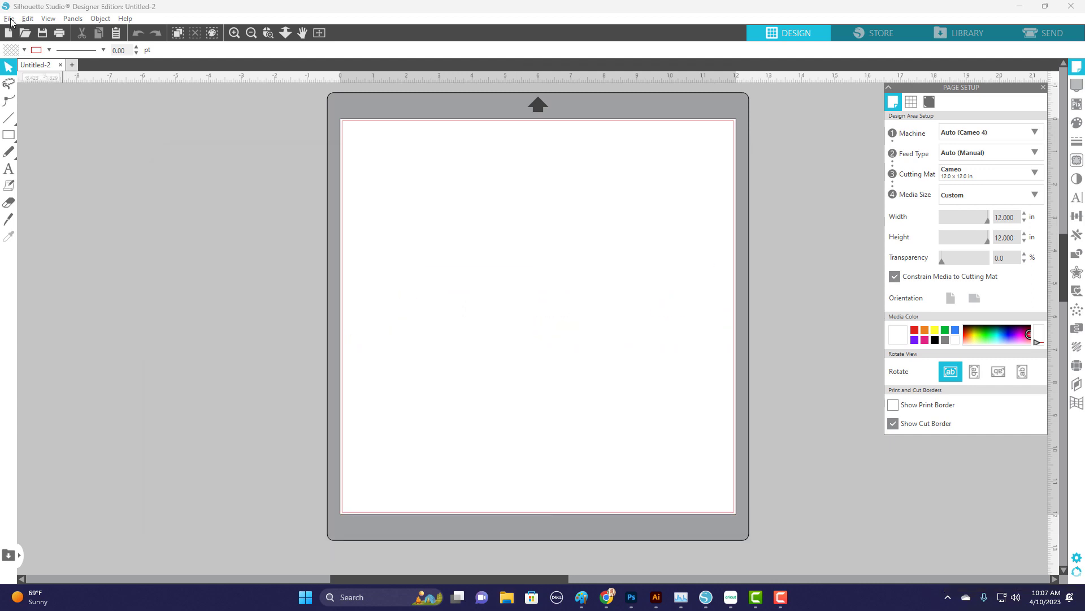
left_click(9, 19)
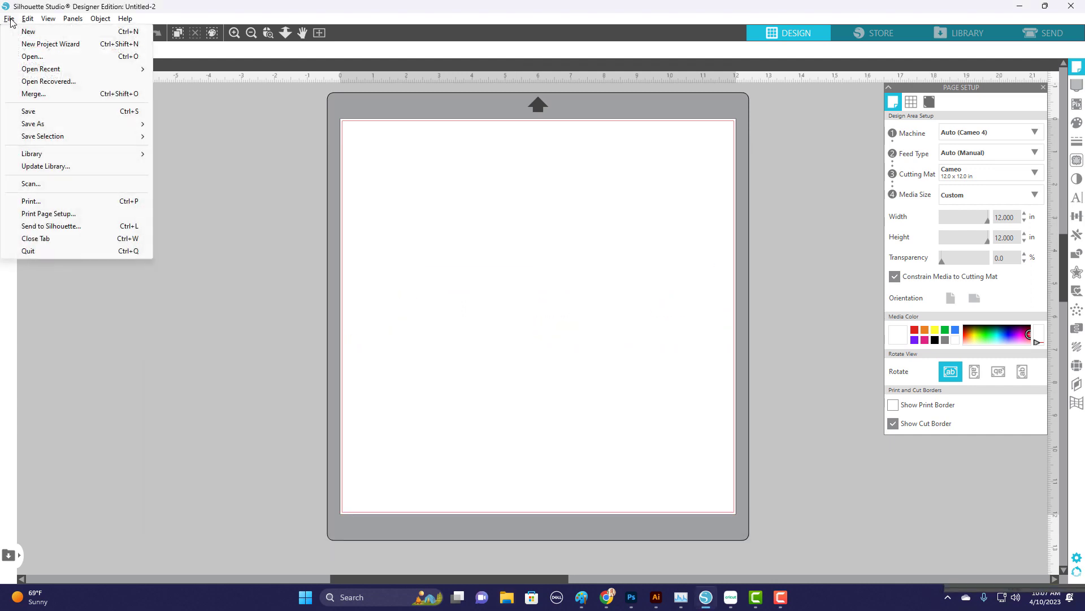
left_click(34, 57)
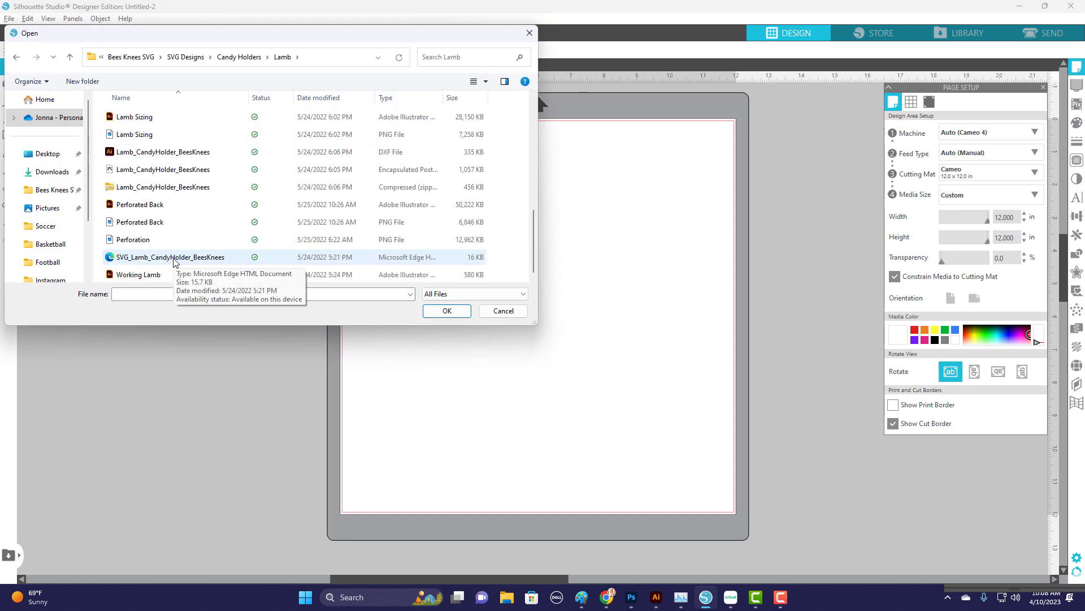
double_click(174, 258)
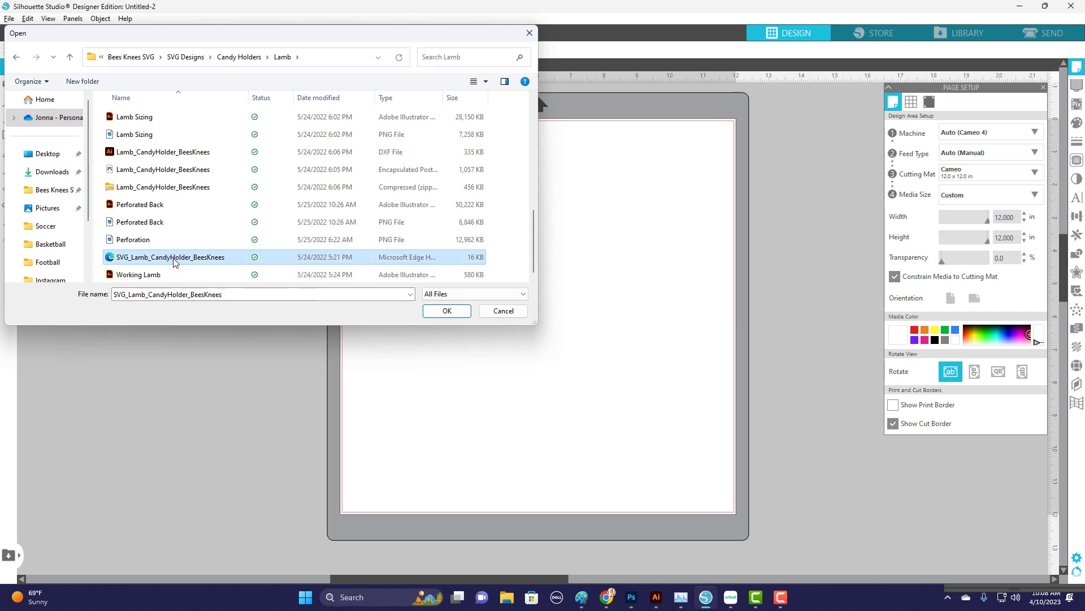
Drag the lamb design to the centre of the 12 x 12 in mat, nudge it into place, and deselect it.
left_click_drag(678, 417, 521, 268)
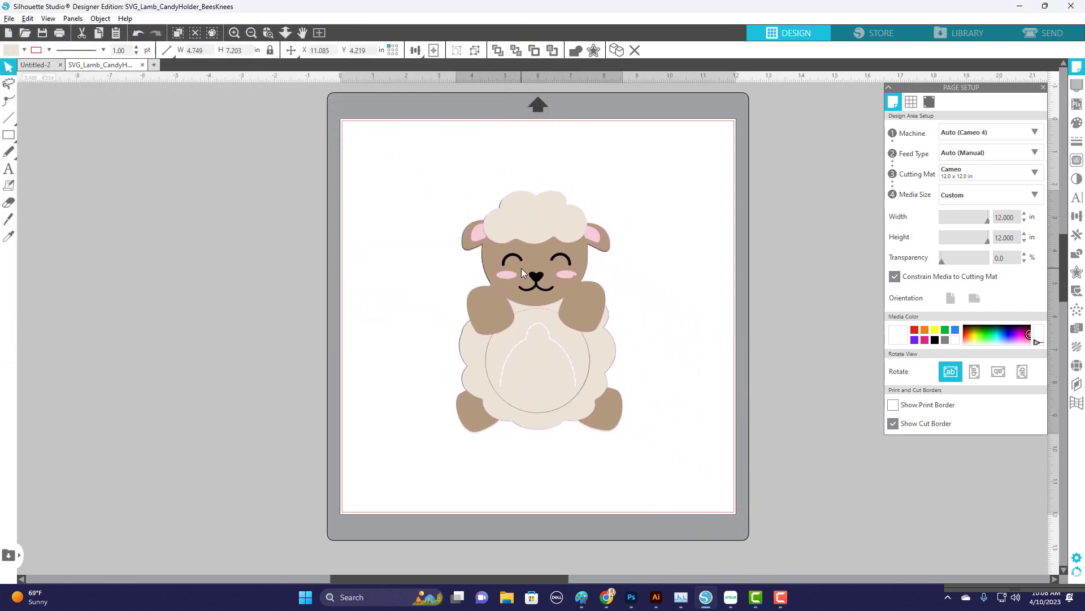
key("Escape")
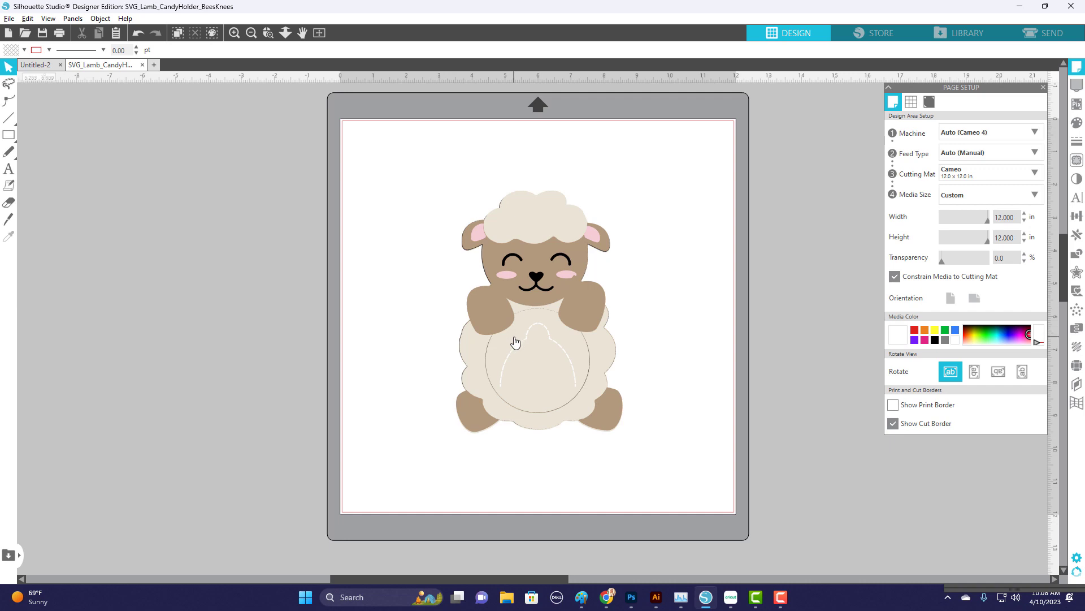
mouse_move(554, 243)
left_mouse_down()
mouse_move(531, 253)
mouse_move(511, 225)
mouse_move(532, 235)
mouse_move(555, 219)
mouse_move(540, 241)
mouse_move(551, 247)
left_mouse_up()
left_click_drag(472, 241, 476, 233)
key("Escape")
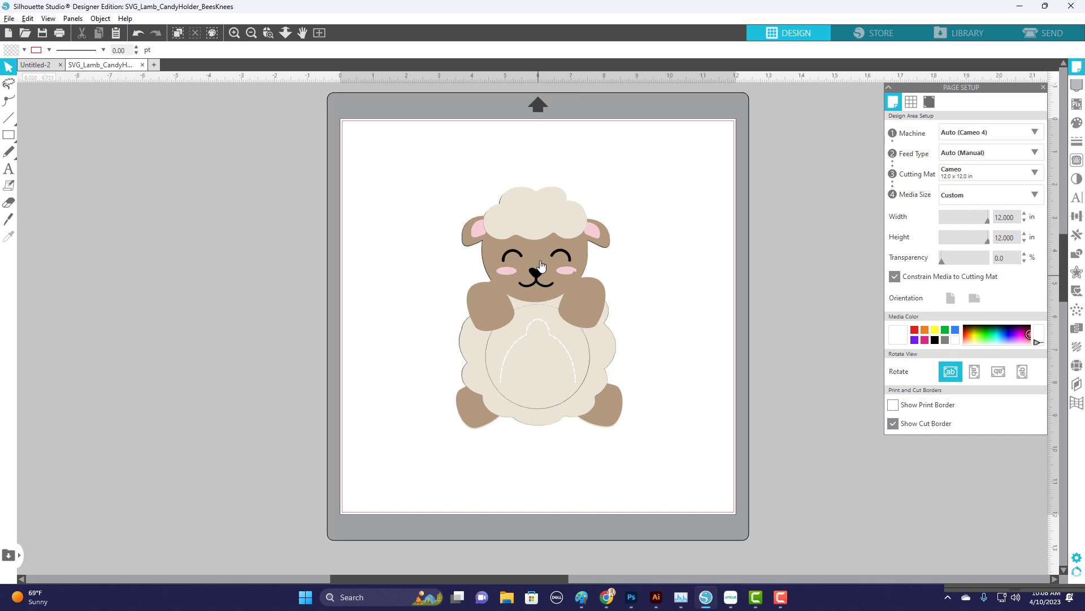
Ungroup the lamb design into its separate colored layers.
left_click(534, 212)
right_click(534, 212)
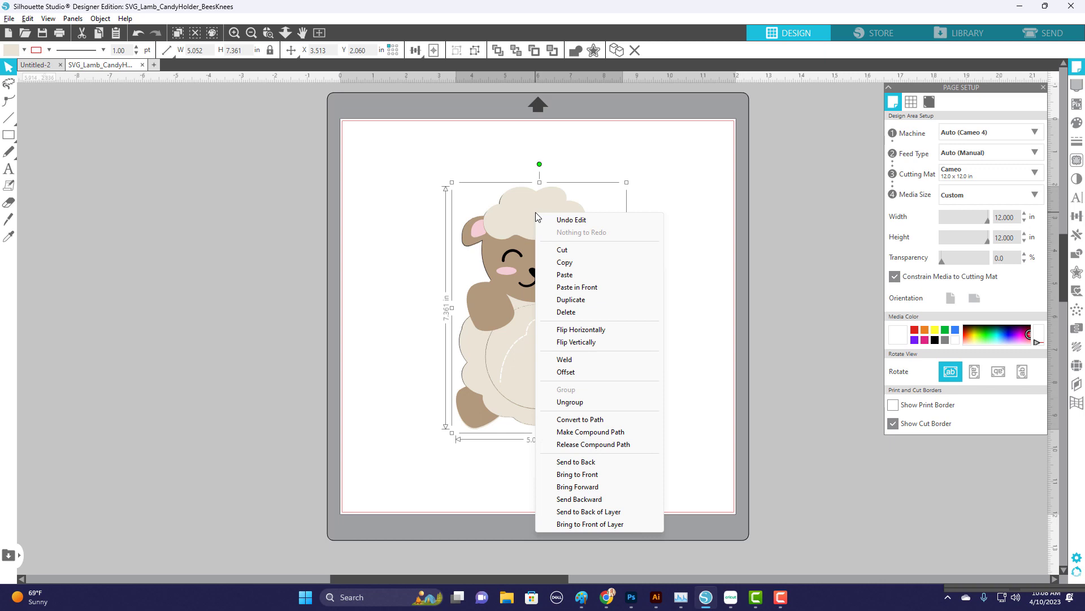
left_click(562, 402)
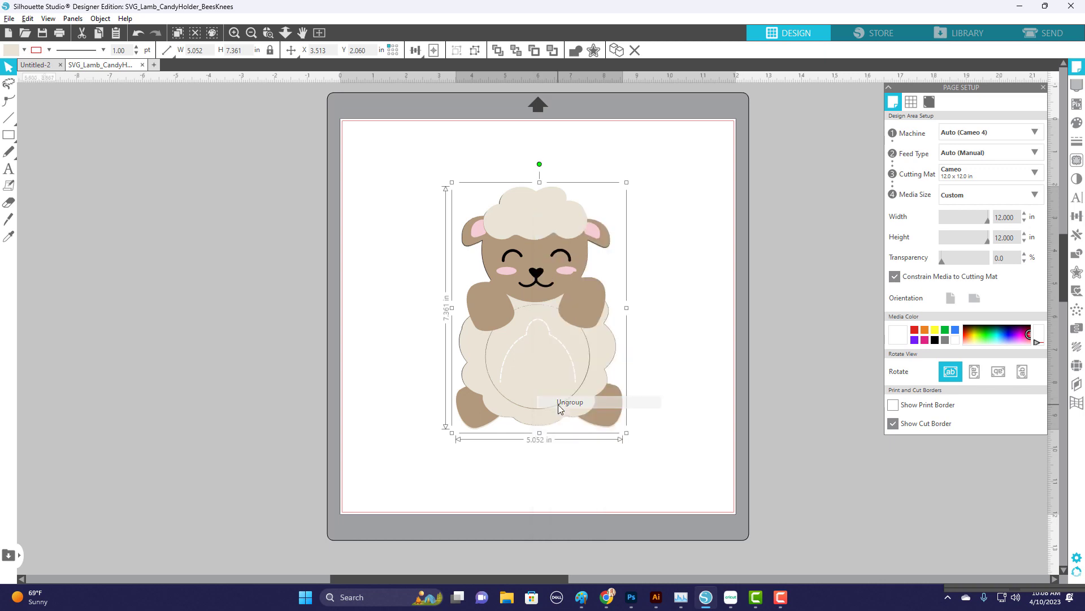
left_click(665, 304)
Pull the brown, pink and black layers apart and move them off the mat.
left_click_drag(554, 221, 423, 161)
left_click_drag(543, 201, 705, 146)
left_click_drag(528, 235, 349, 231)
left_click_drag(527, 281, 214, 151)
left_click_drag(609, 299, 873, 468)
left_click_drag(560, 273, 147, 293)
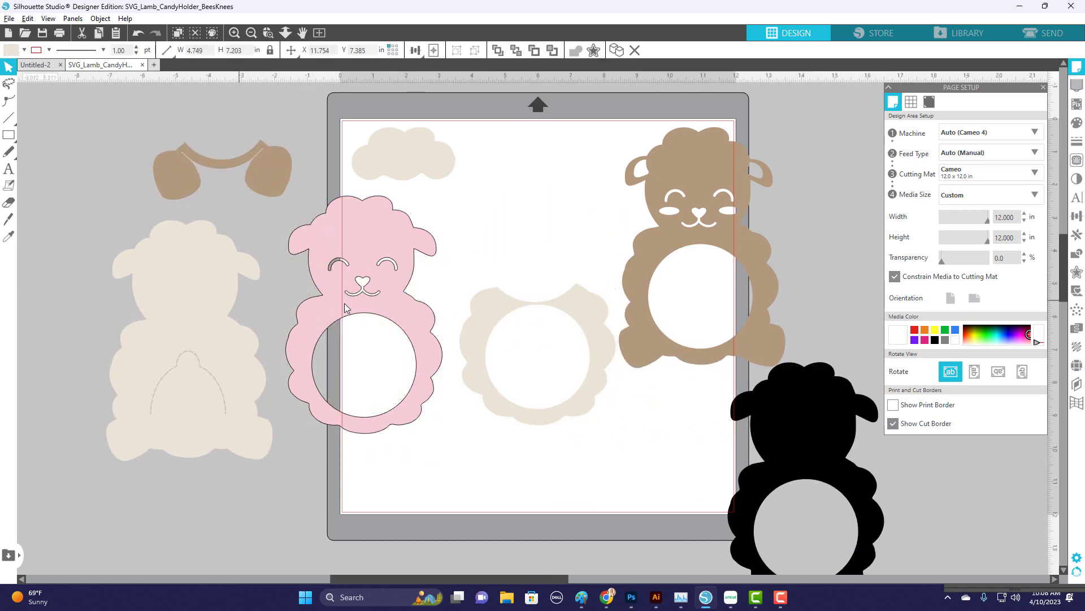
left_click_drag(680, 215, 831, 188)
left_click_drag(797, 413, 876, 384)
left_click_drag(347, 283, 85, 236)
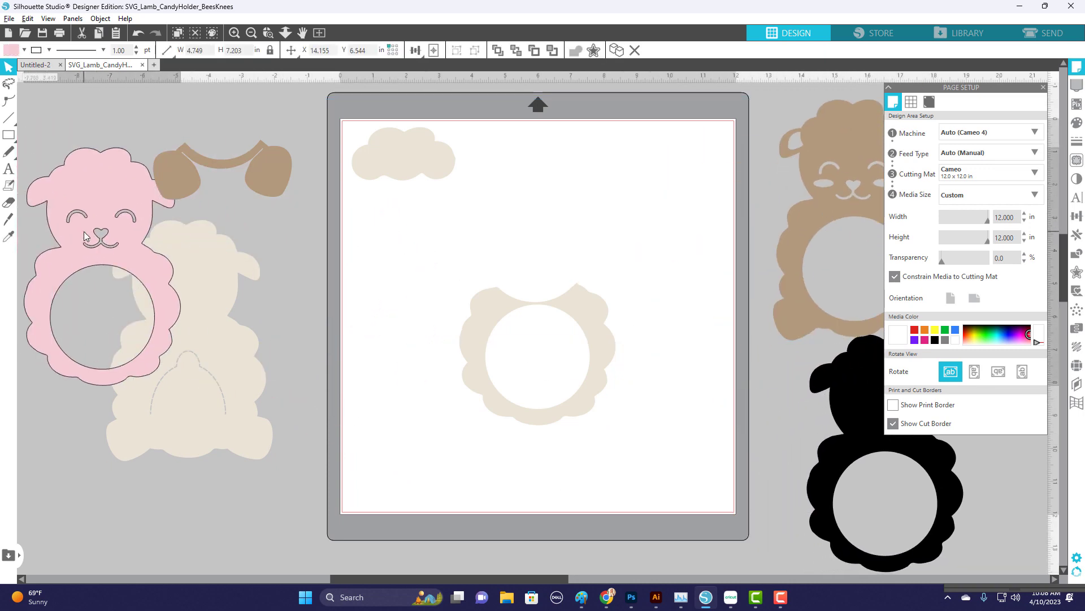
Arrange the three cream pieces (body, ring and cloud) together on the mat.
left_click_drag(226, 278, 690, 187)
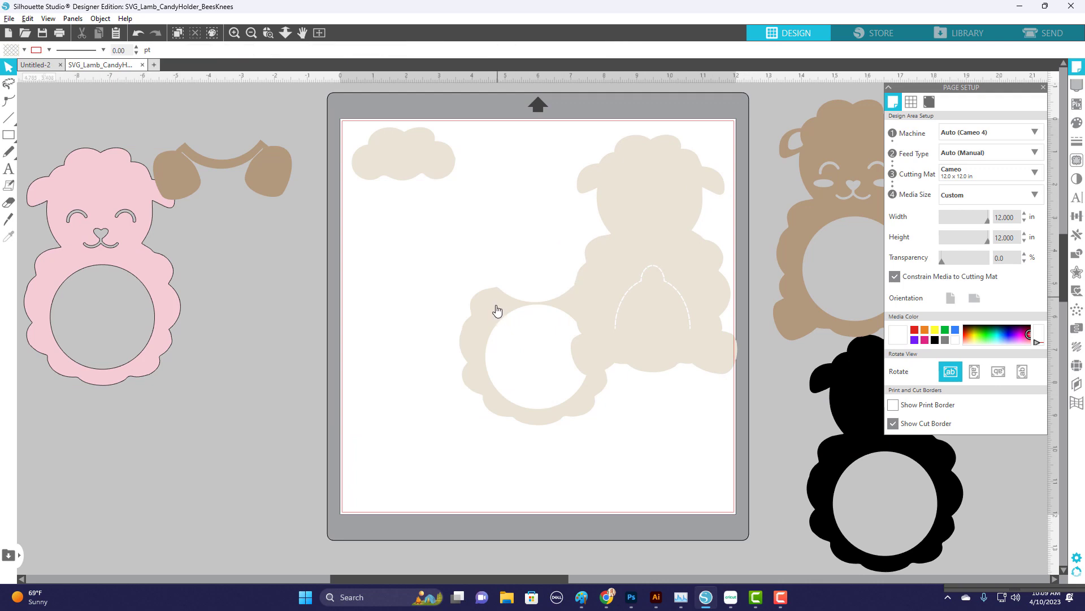
left_click_drag(496, 310, 393, 250)
left_click_drag(628, 255, 577, 245)
left_click_drag(450, 180, 477, 201)
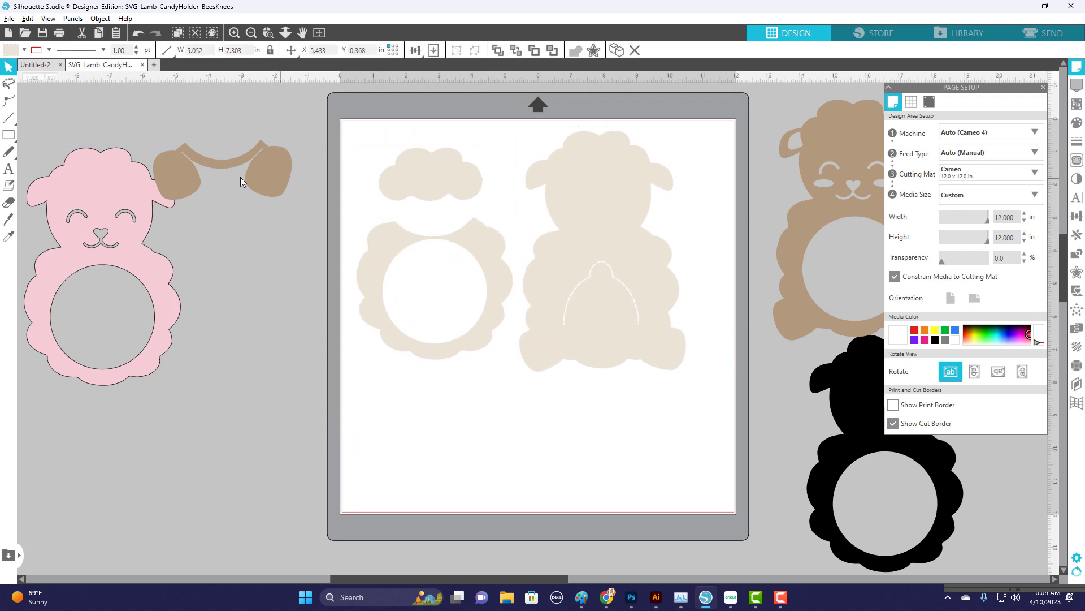